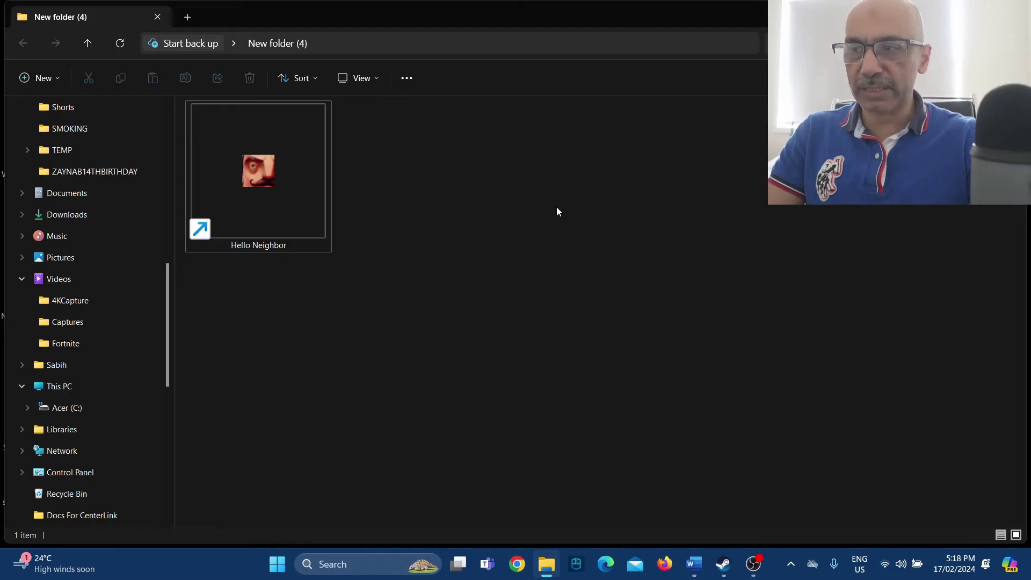
Try launching Hello Neighbor from its desktop shortcut.
click(268, 187)
double_click(268, 187)
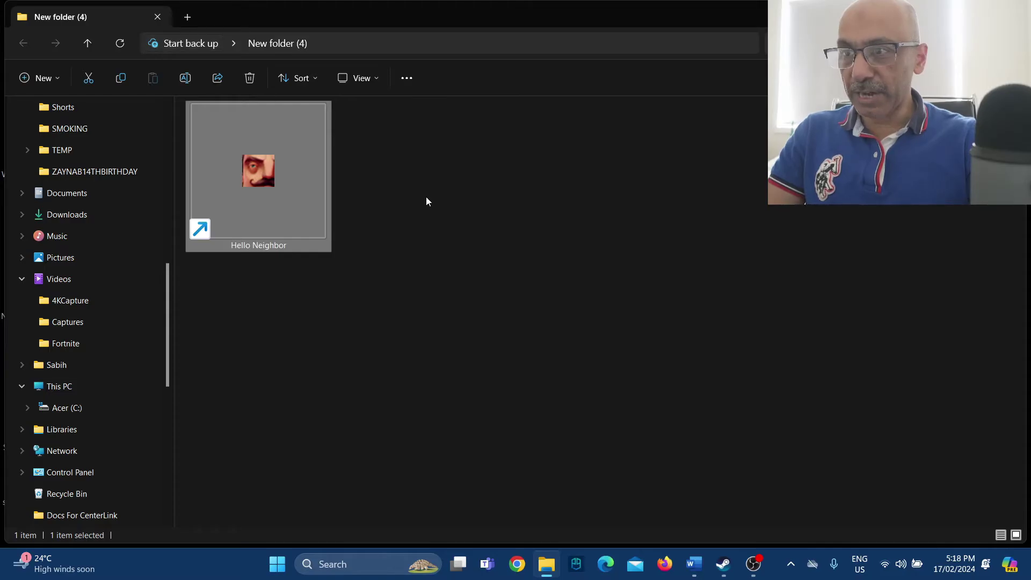
double_click(285, 186)
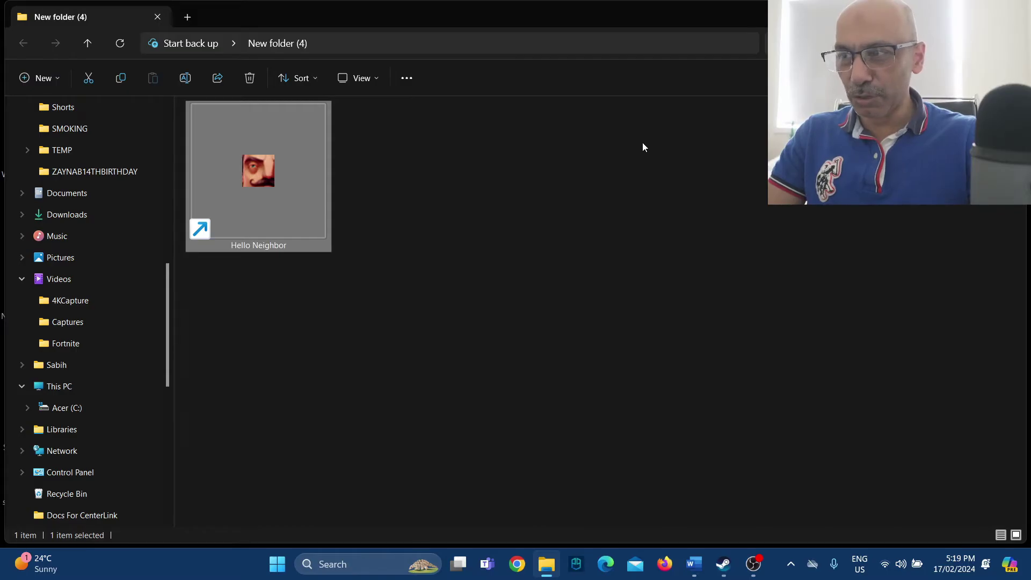
Browse from This PC through Acer (C:), Program Files (x86) and Steam into steamapps.
click(59, 388)
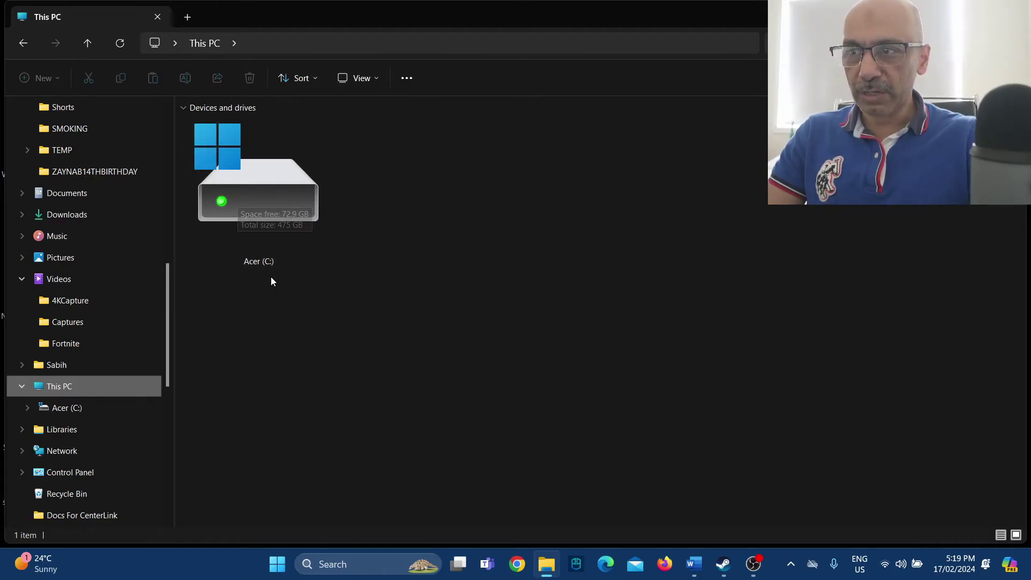
double_click(265, 209)
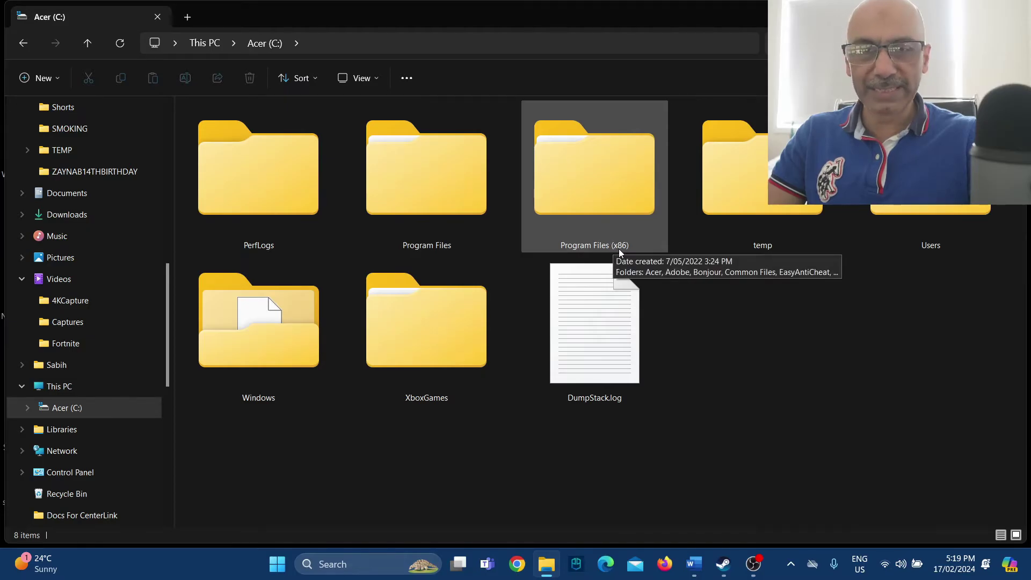
double_click(601, 188)
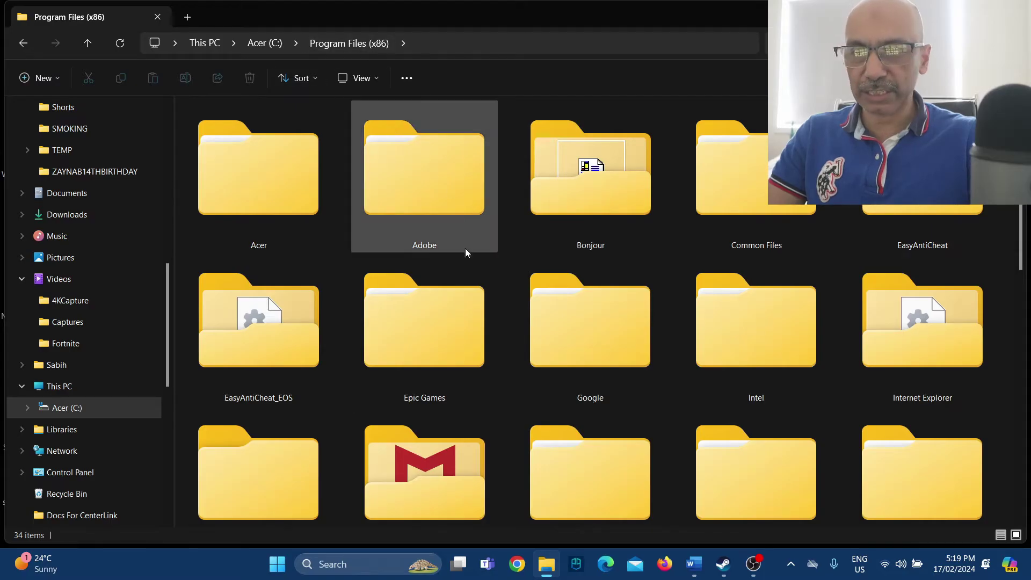
scroll(549, 385, down, 10)
scroll(550, 384, down, 3)
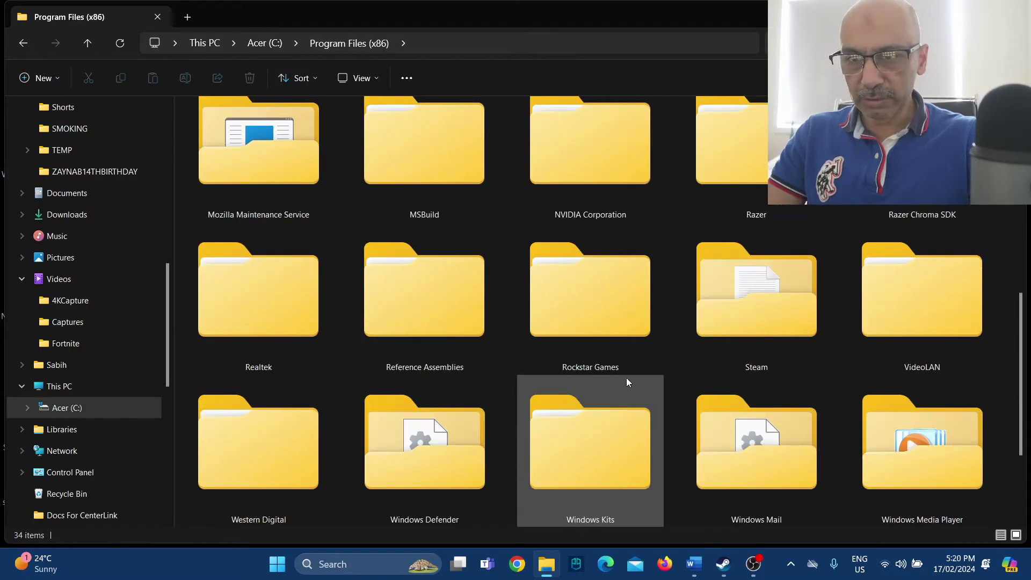
double_click(765, 304)
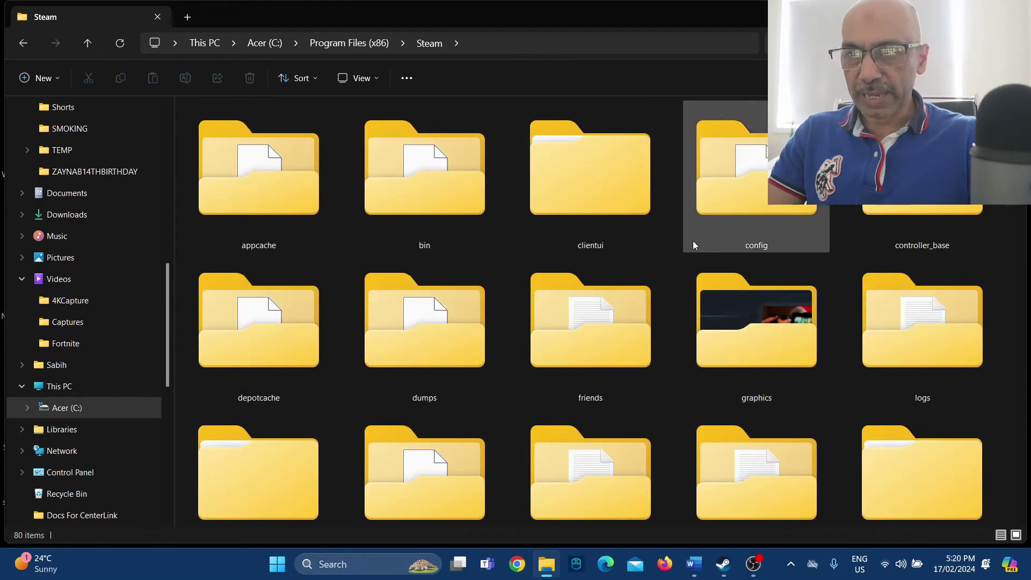
scroll(564, 293, down, 3)
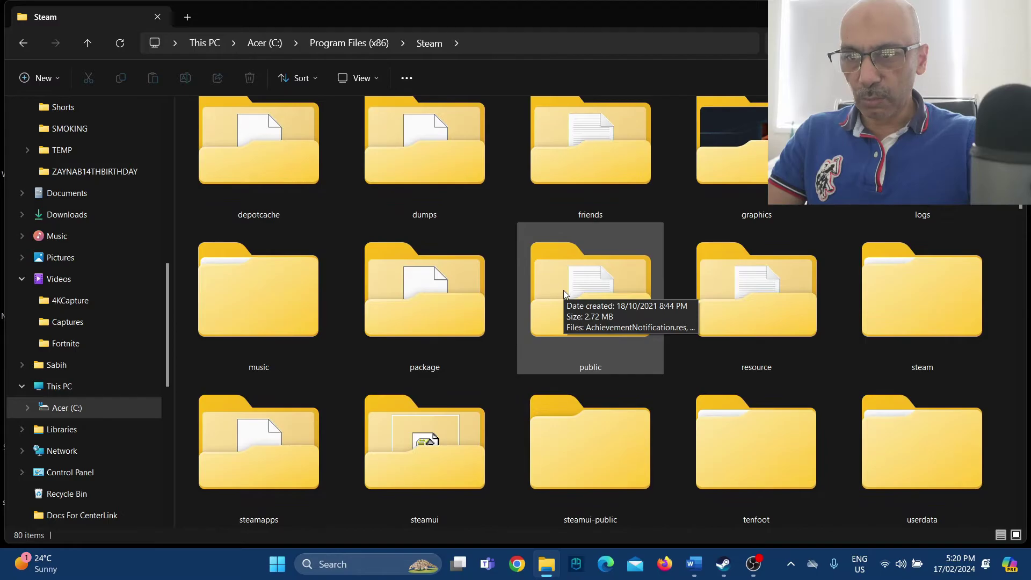
scroll(564, 293, down, 3)
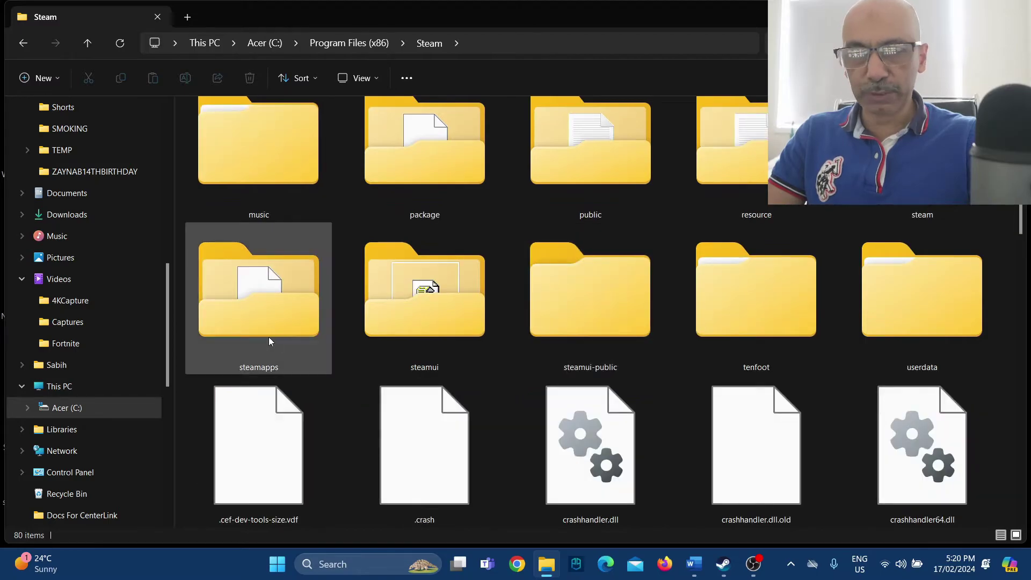
mouse_move(275, 329)
double_click(265, 311)
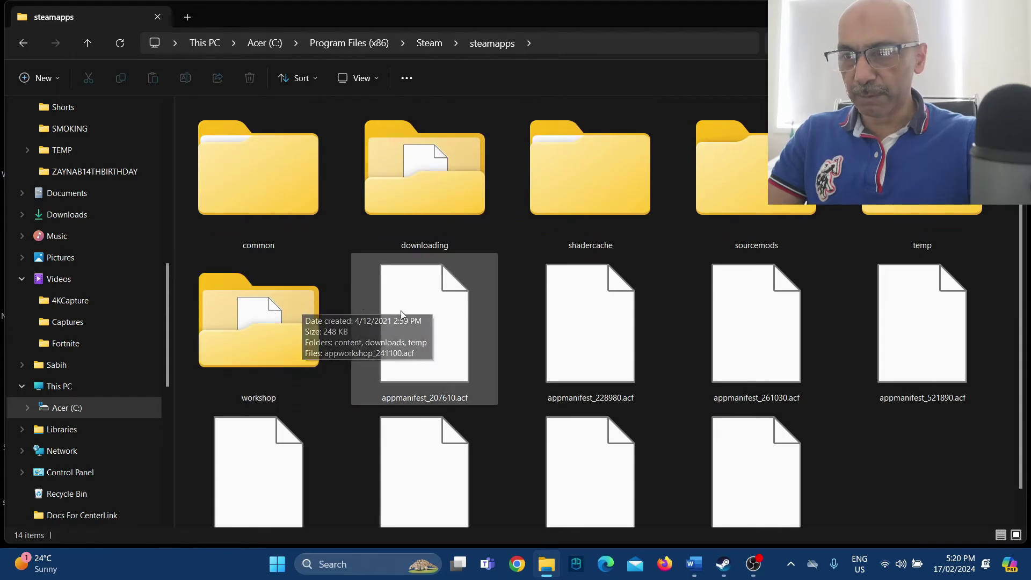
Go through common\Hello Neighbor\Engine\Extras\Redist\en-us and run UE4PrereqSetup_x64.exe.
double_click(269, 198)
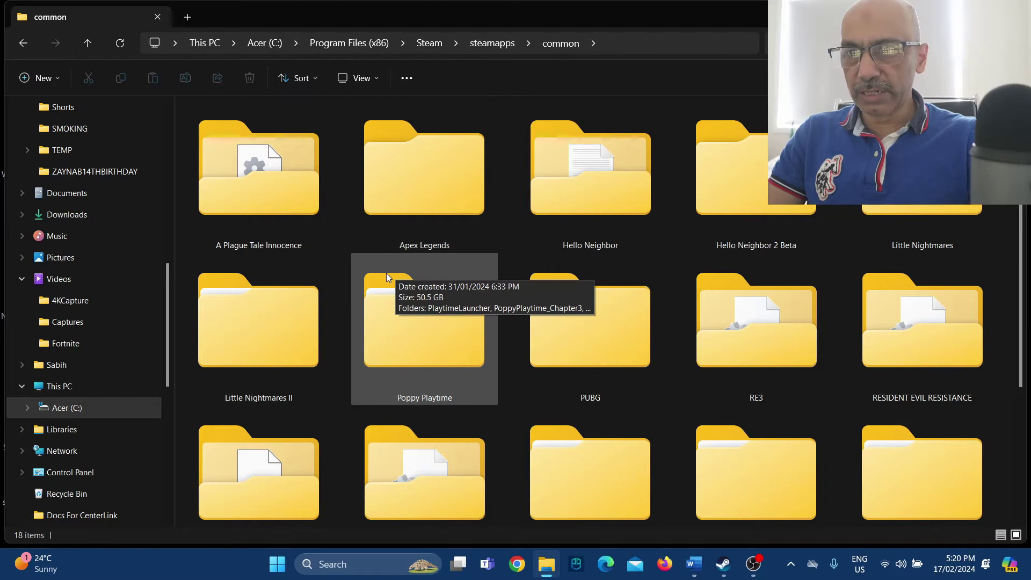
double_click(598, 195)
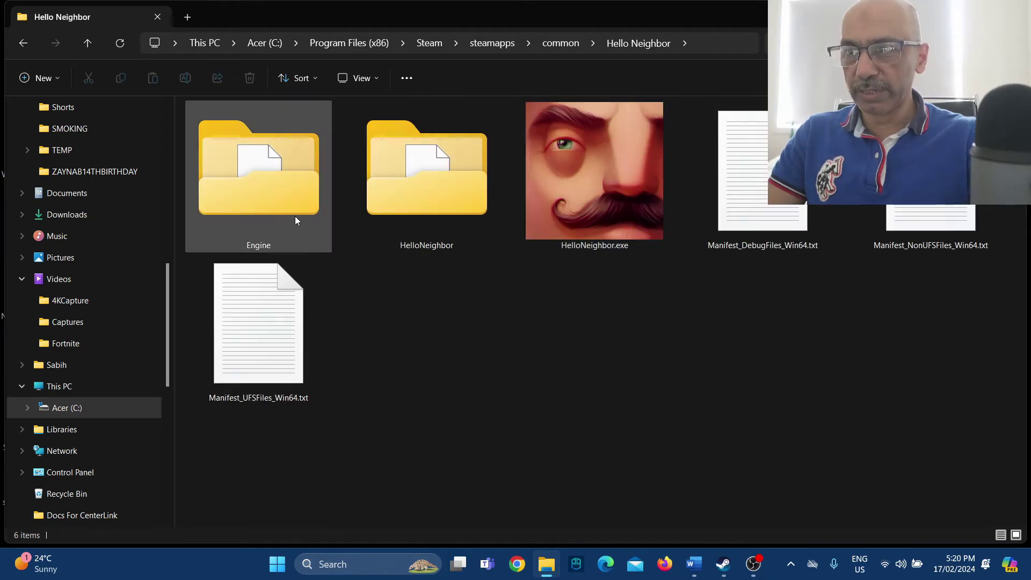
double_click(273, 192)
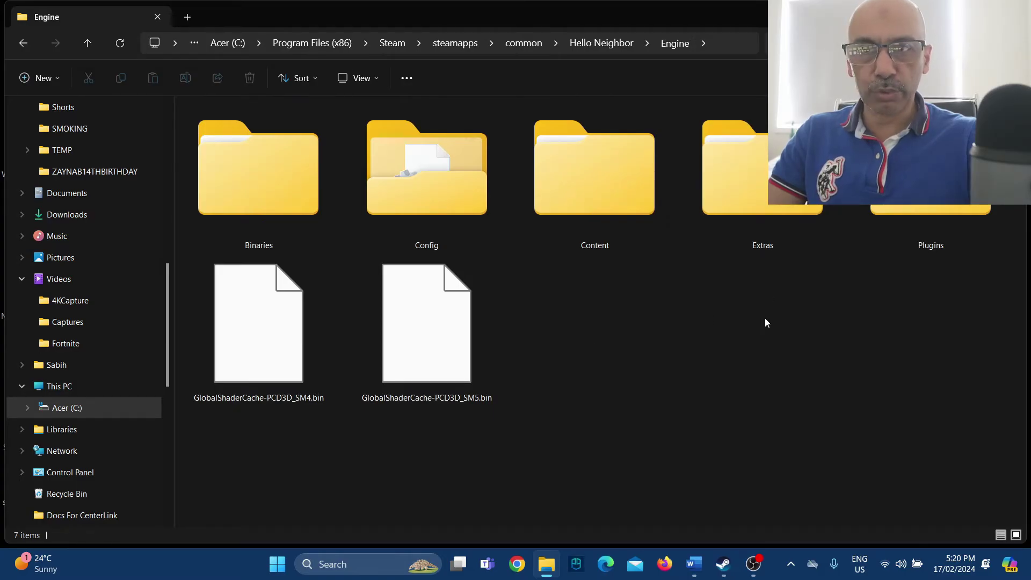
double_click(761, 202)
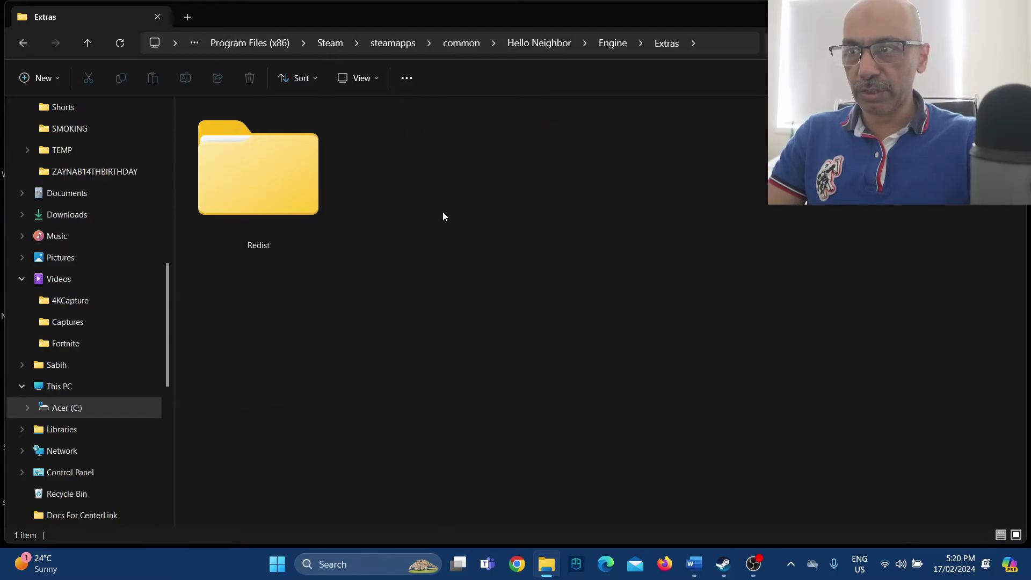
double_click(280, 195)
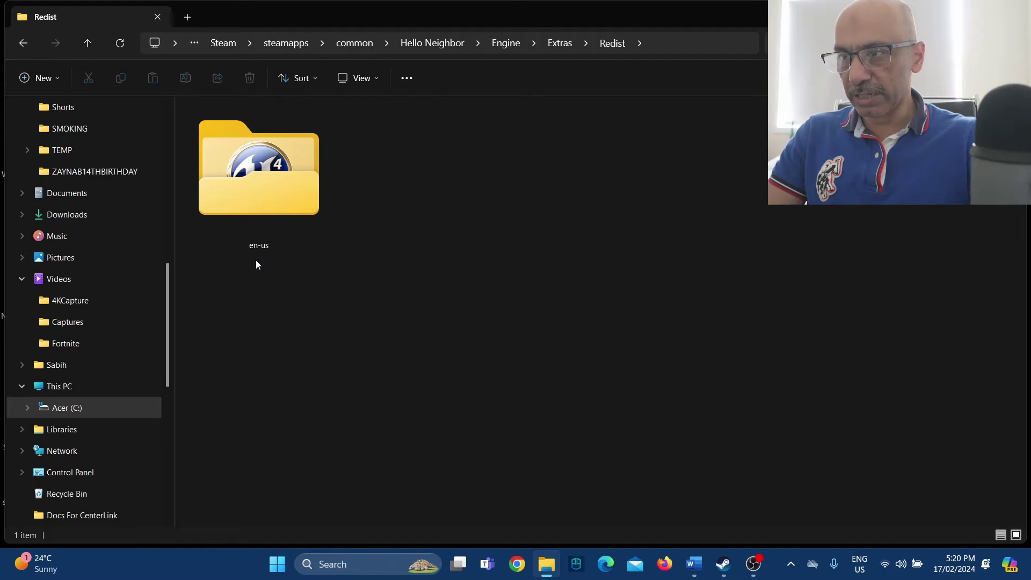
double_click(262, 215)
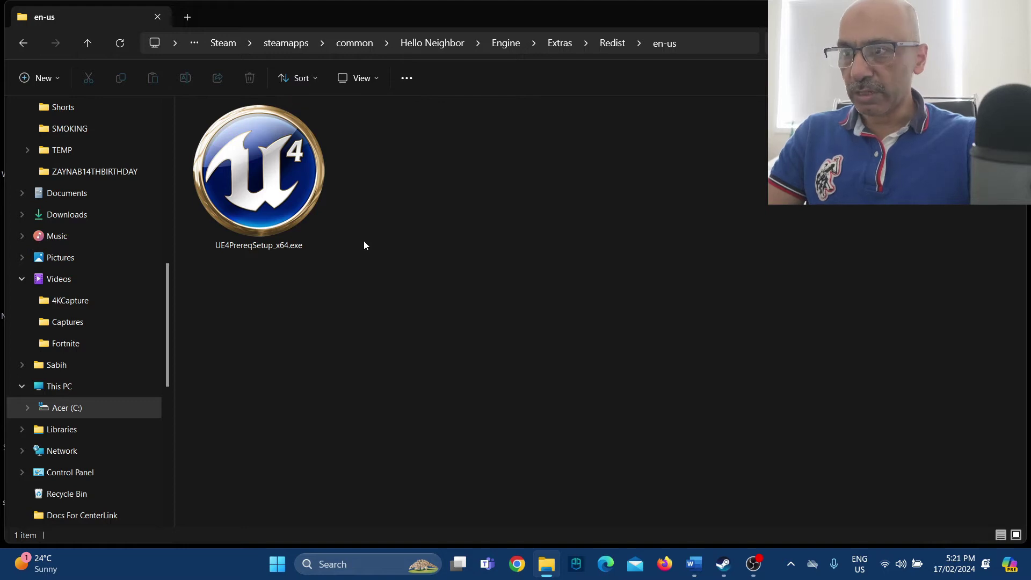
mouse_move(281, 205)
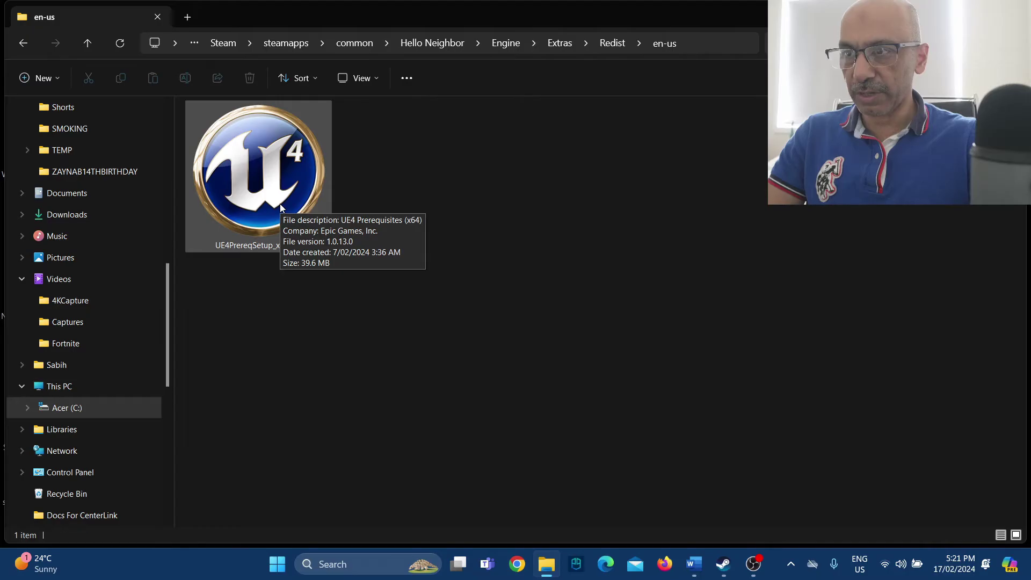
double_click(280, 206)
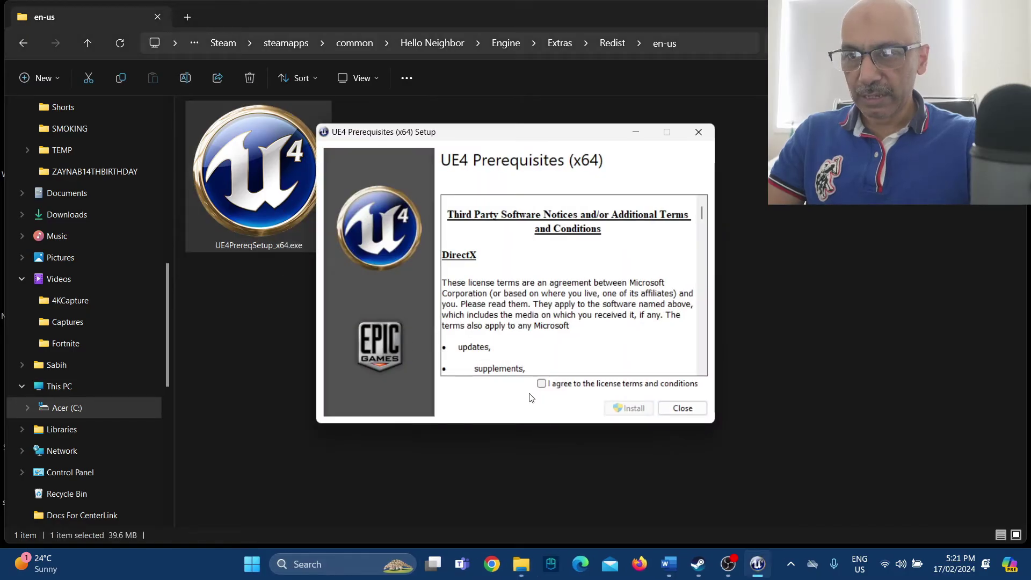
Accept the license terms, install UE4 Prerequisites (x64), and close setup once finished.
click(542, 385)
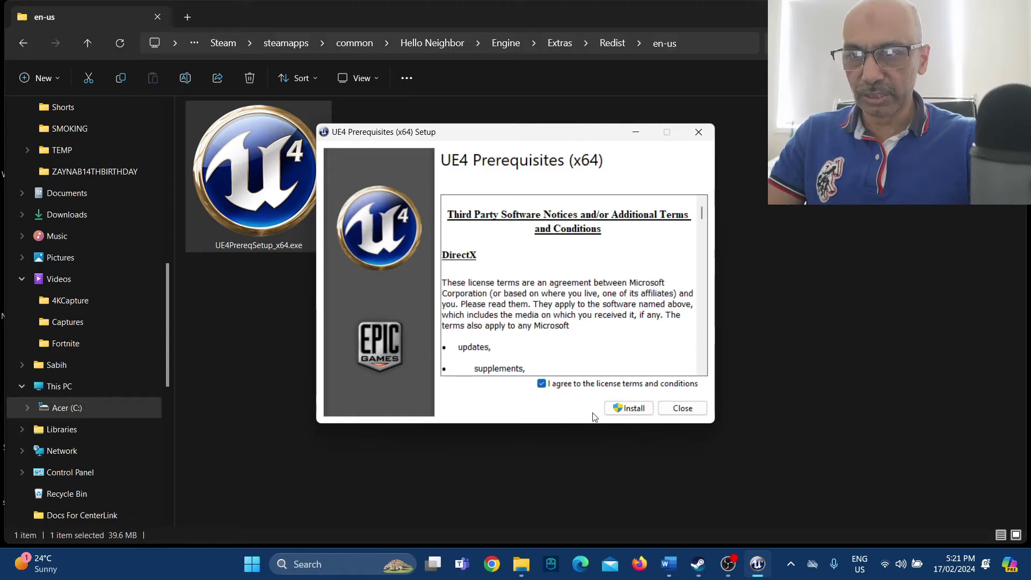
click(629, 410)
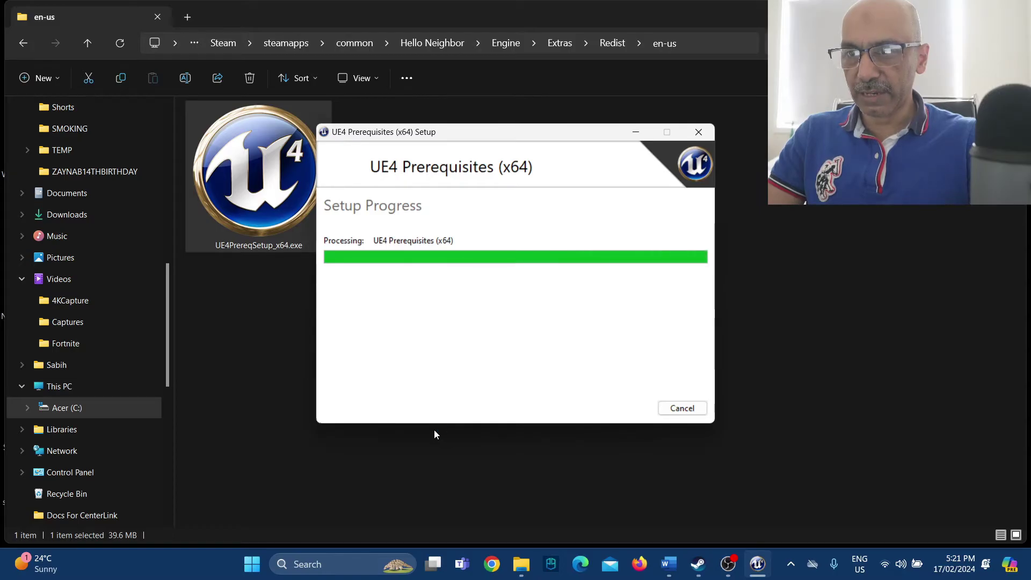
click(683, 408)
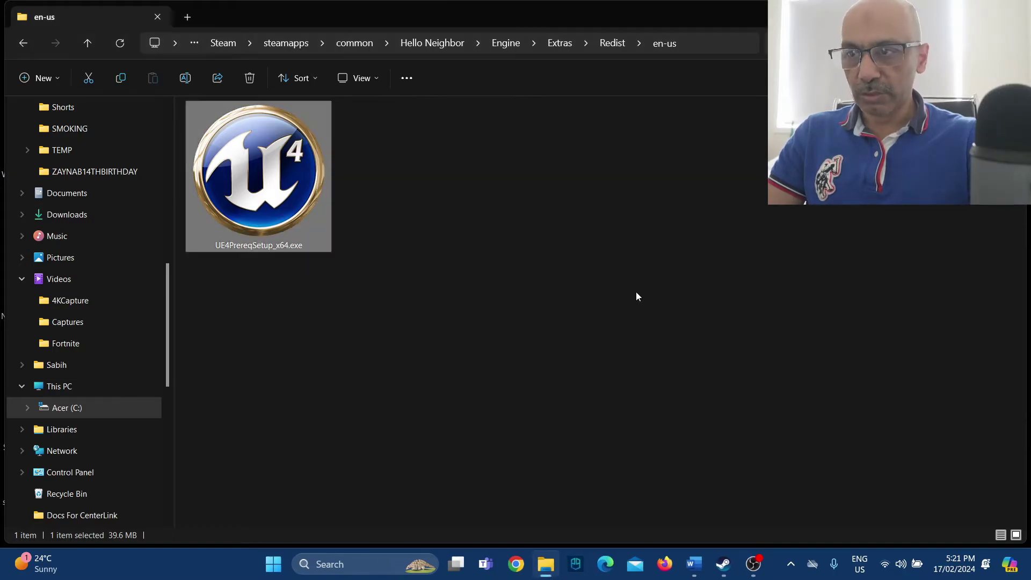
Search Windows for 'env' and open 'Edit the system environment variables' in System Properties.
click(348, 563)
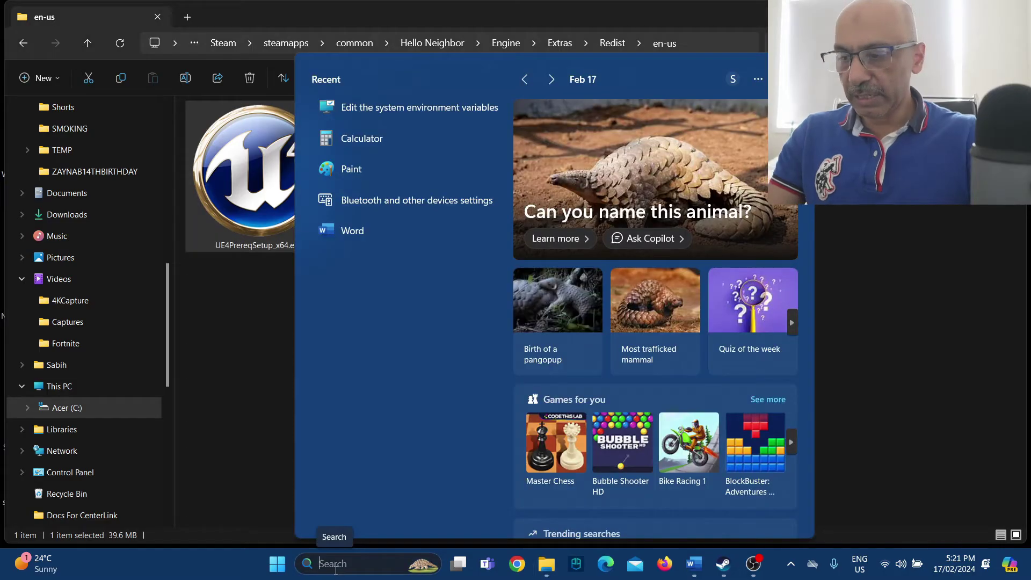
text(env)
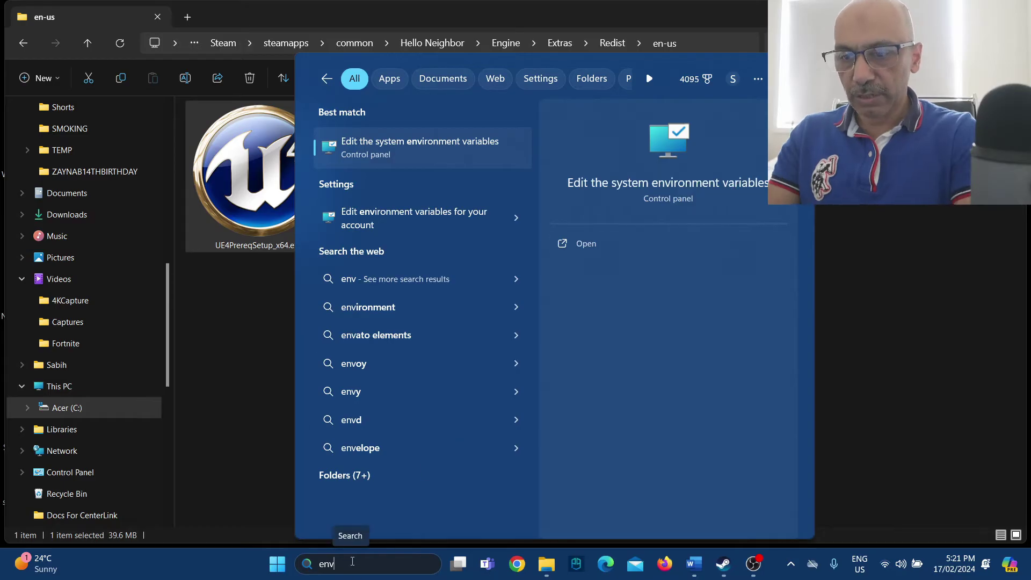
key(BackSpace)
key(BackSpace)
key(BackSpace)
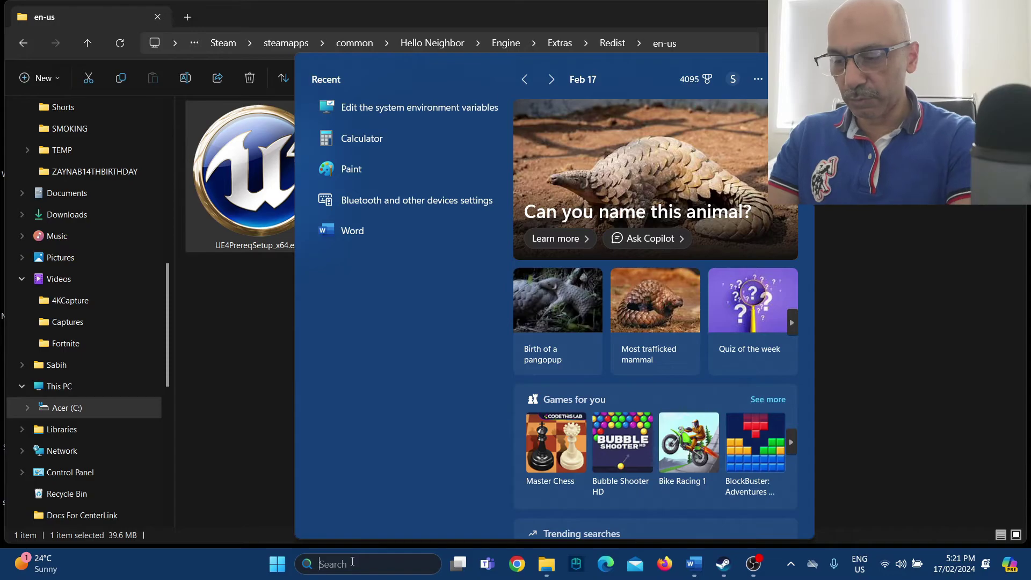
text(env)
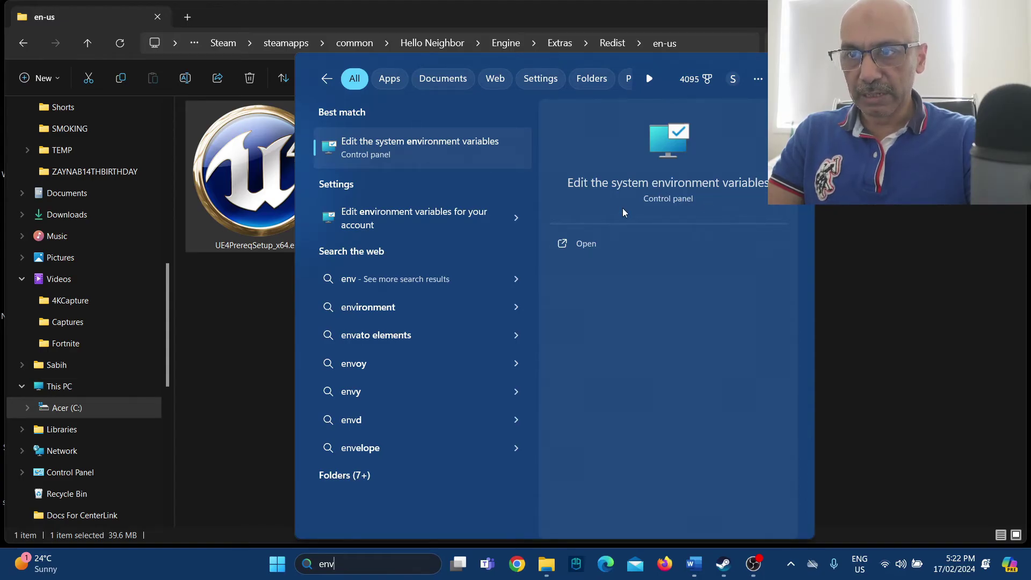
click(587, 244)
drag(214, 50, 547, 110)
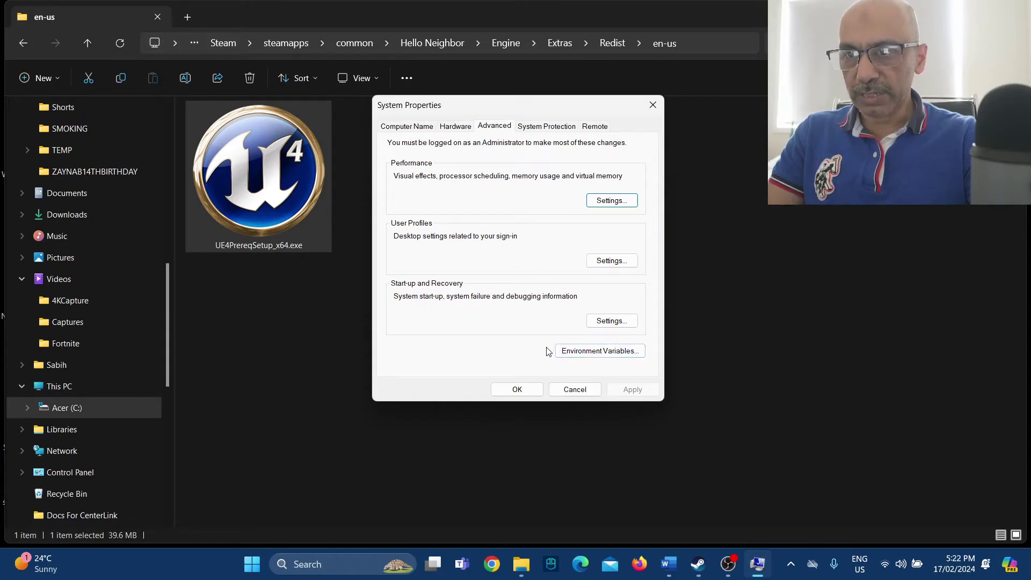
Open Environment Variables, start a New system variable, and return to the Word notes.
click(604, 353)
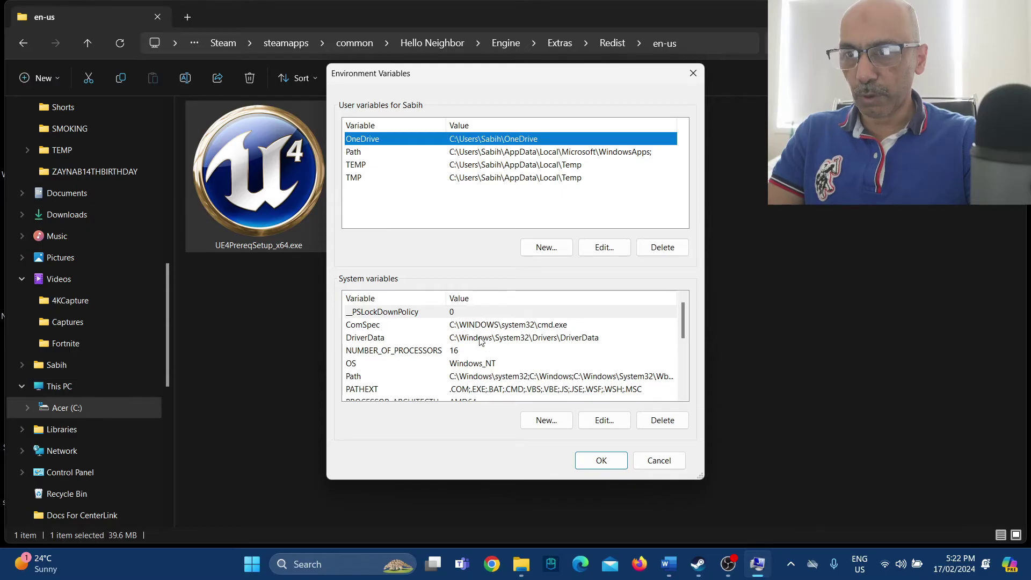
click(545, 420)
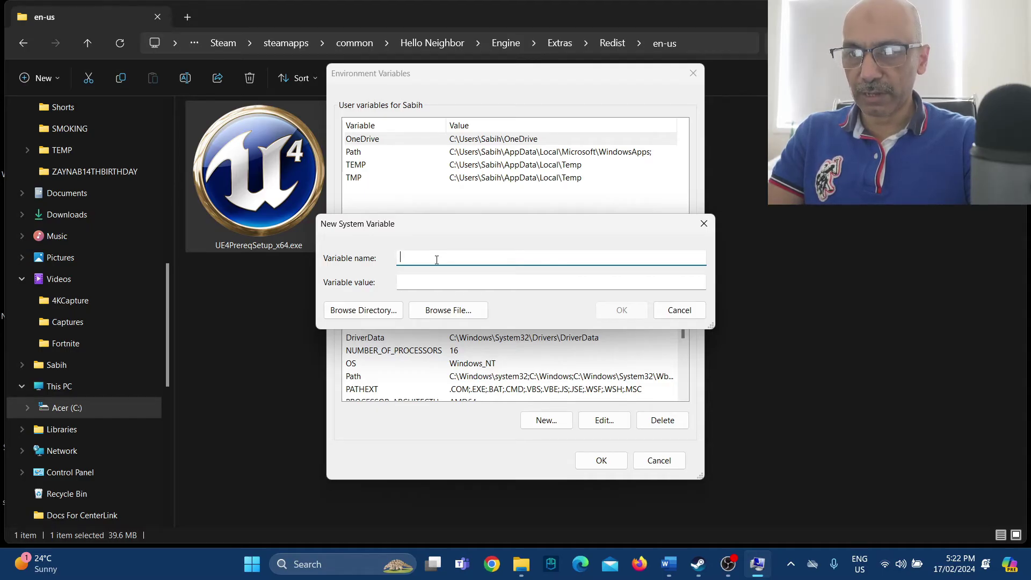
key(alt+Tab)
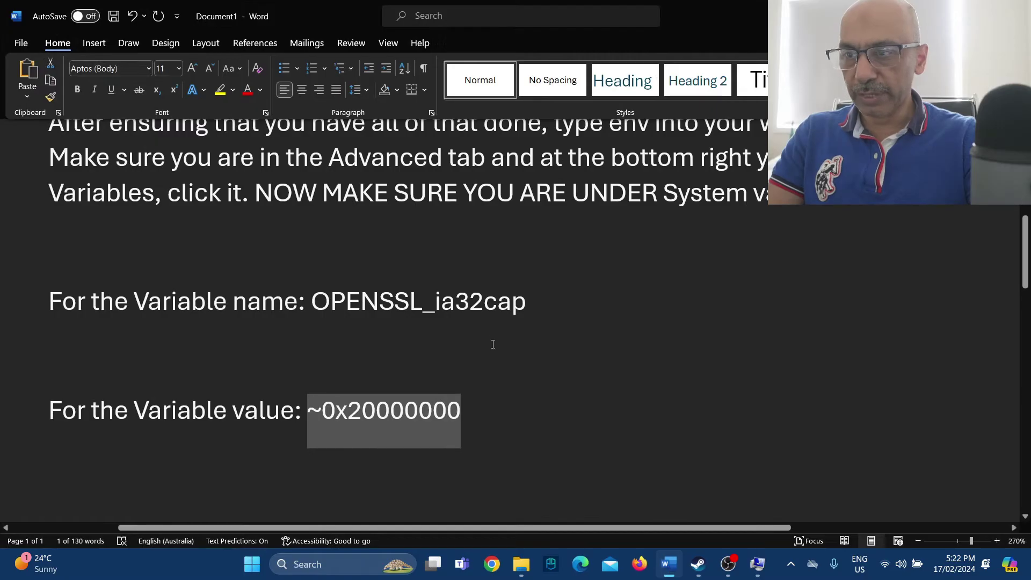
Copy OPENSSL_ia32cap from the Word notes into the new variable's name field.
click(426, 328)
scroll(426, 328, down, 1)
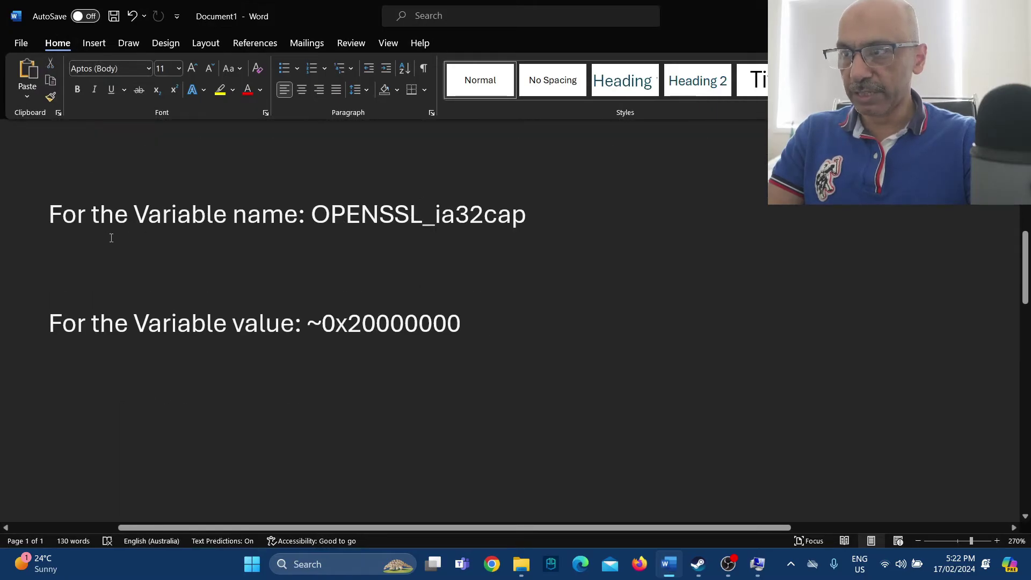
drag(313, 217, 526, 217)
key(ctrl+c)
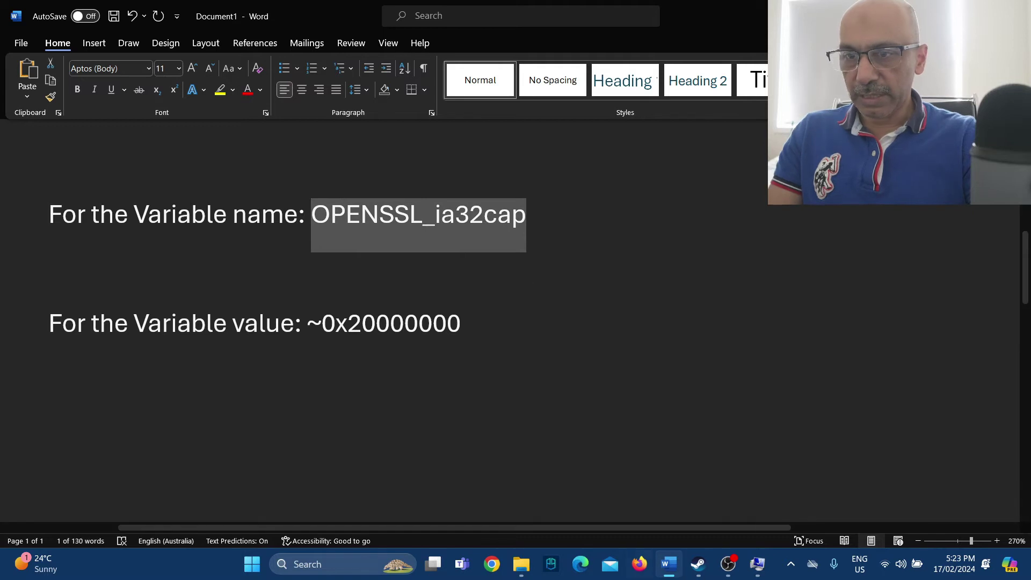
click(758, 564)
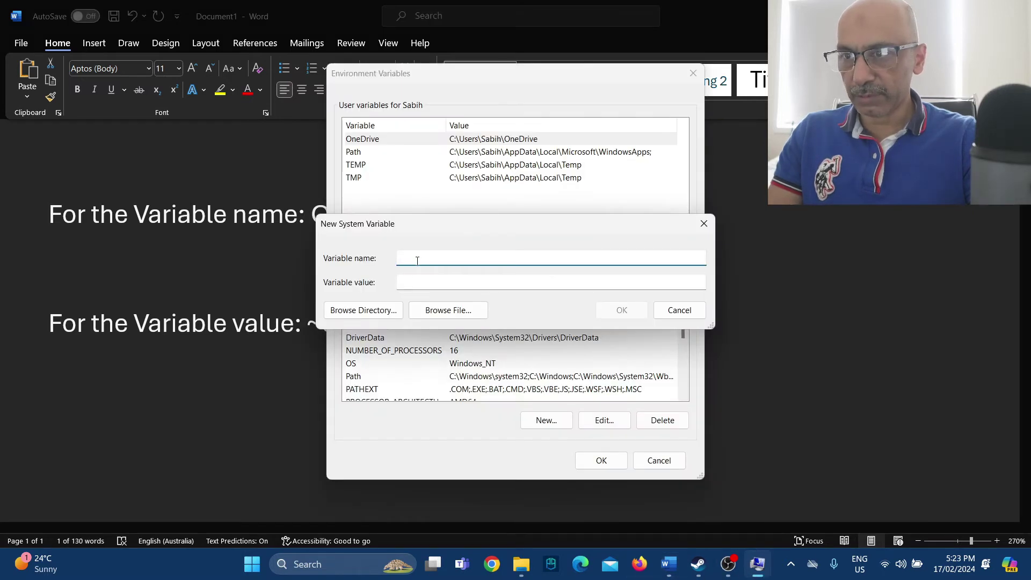
key(ctrl+v)
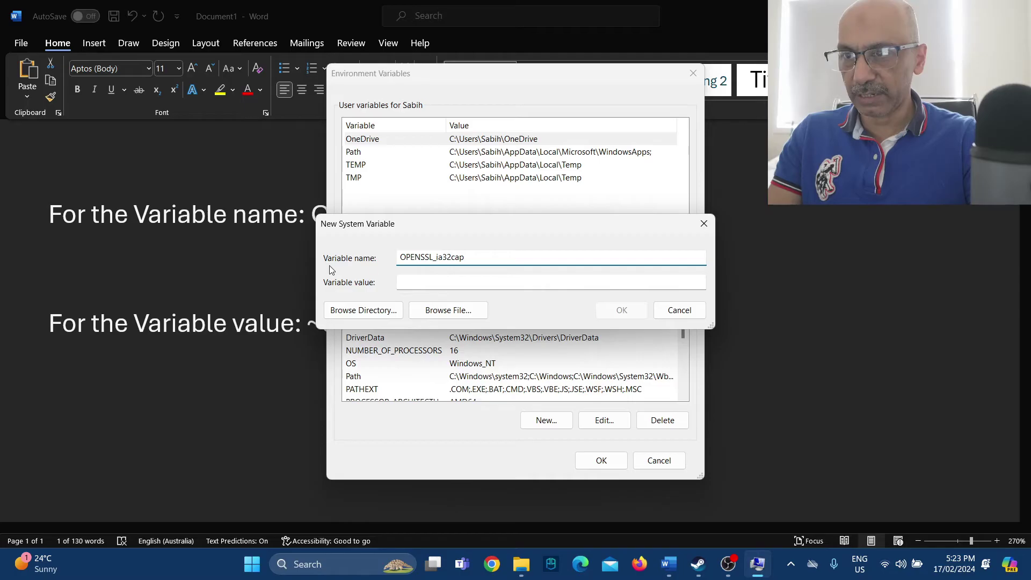
Paste ~0x20000000 as the variable value and confirm every settings dialog with OK.
key(alt+Tab)
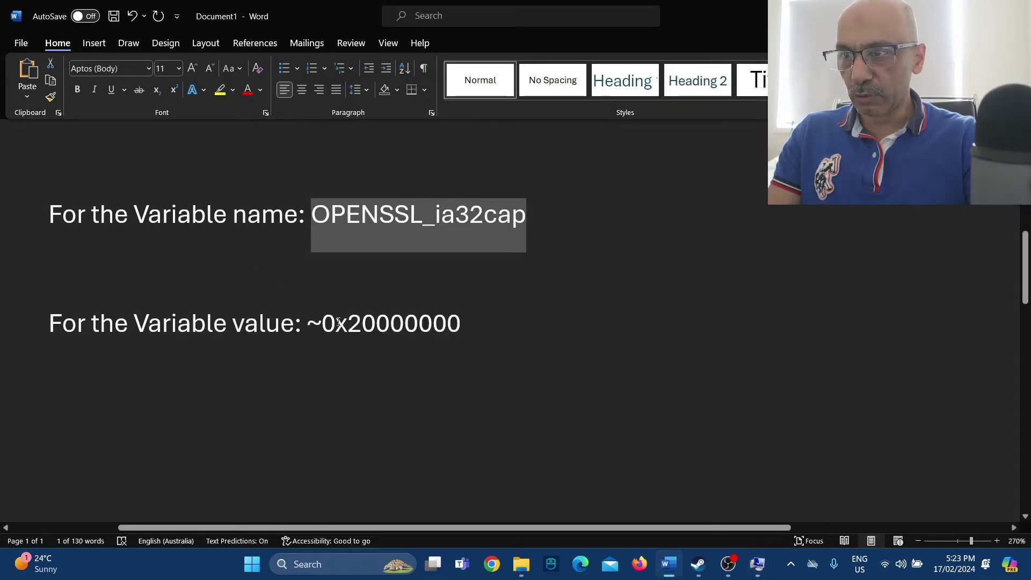
drag(308, 323, 460, 325)
key(ctrl+c)
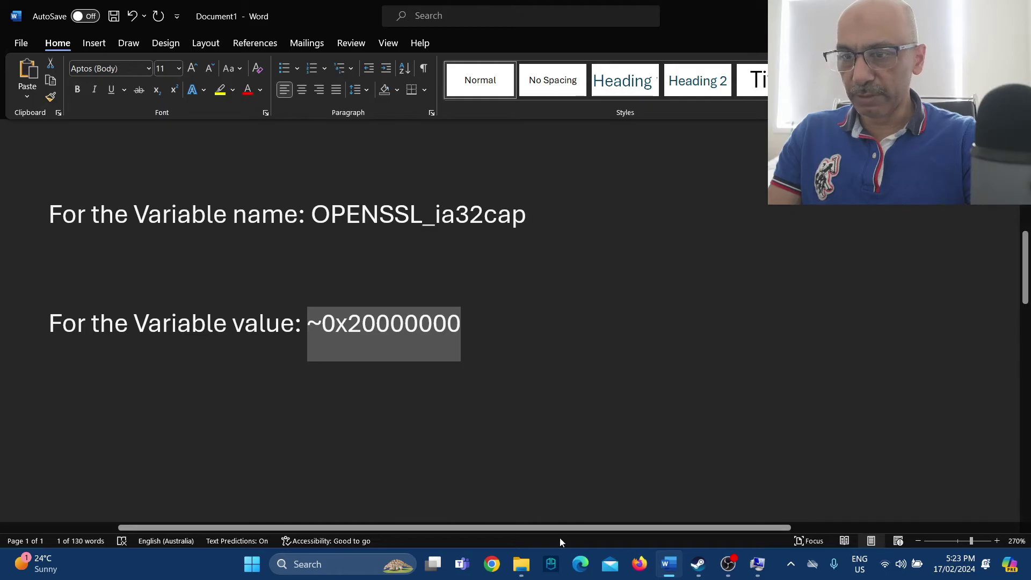
click(759, 564)
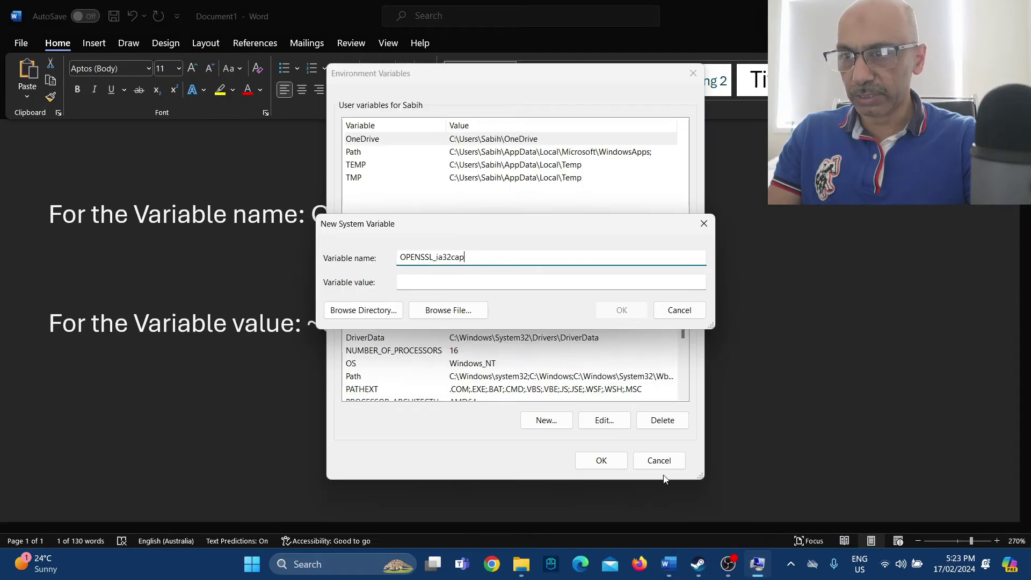
click(414, 284)
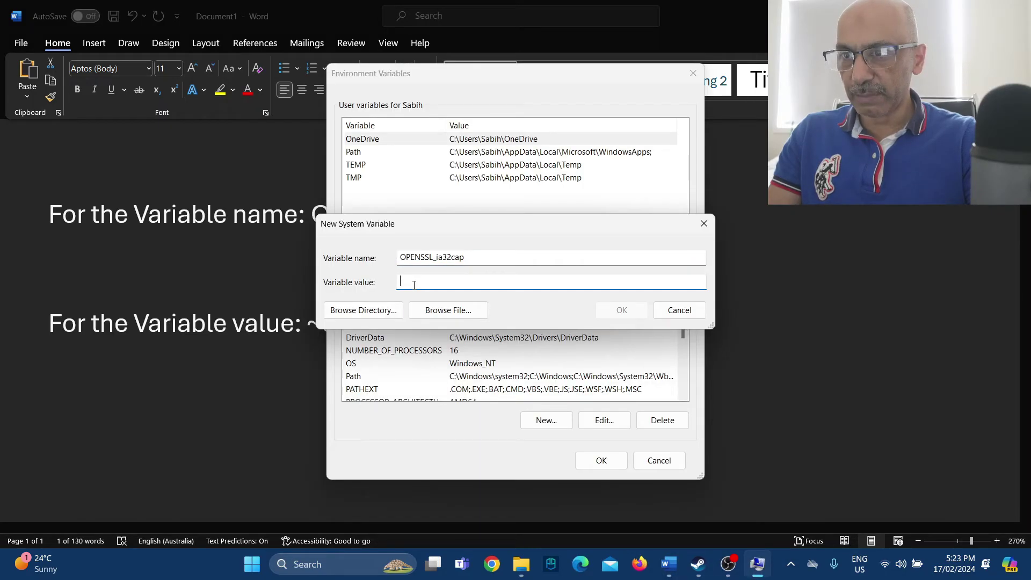
key(ctrl+v)
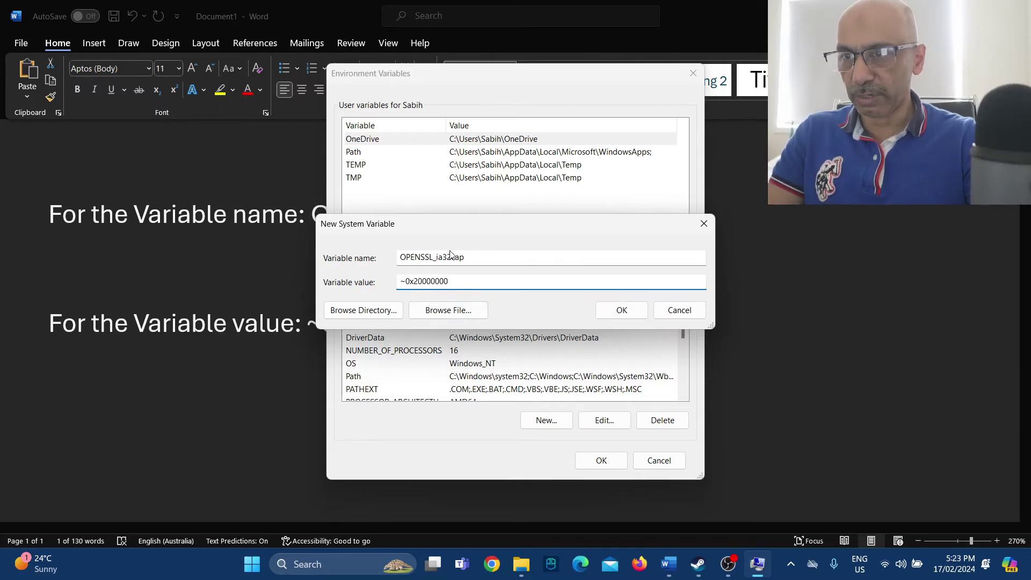
click(616, 312)
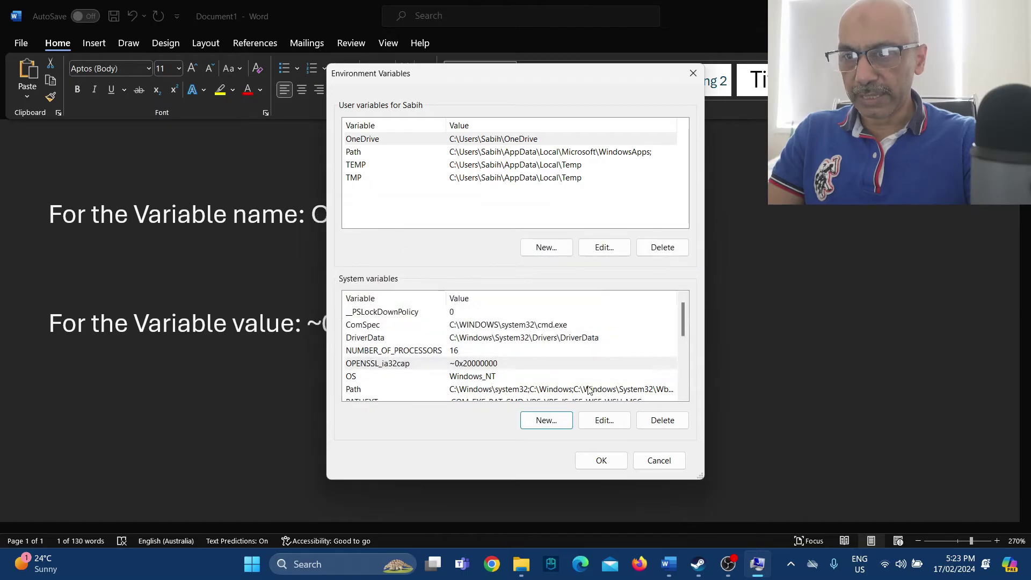
click(603, 462)
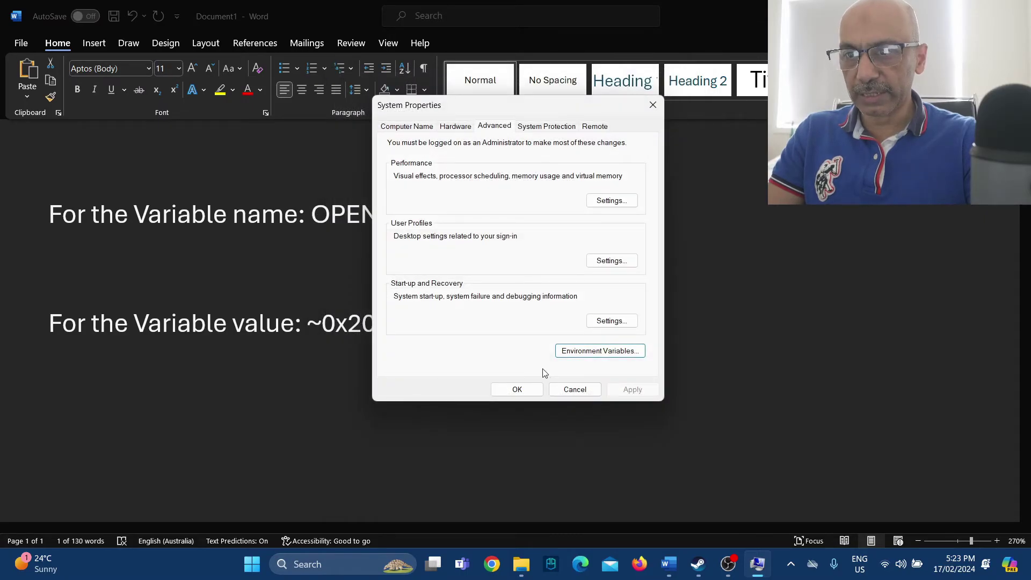
click(517, 390)
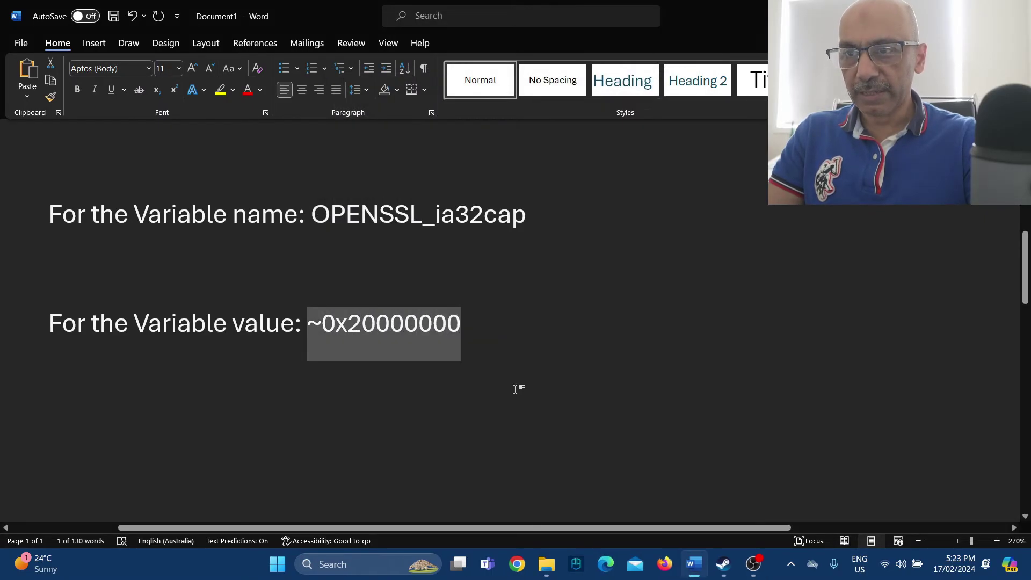